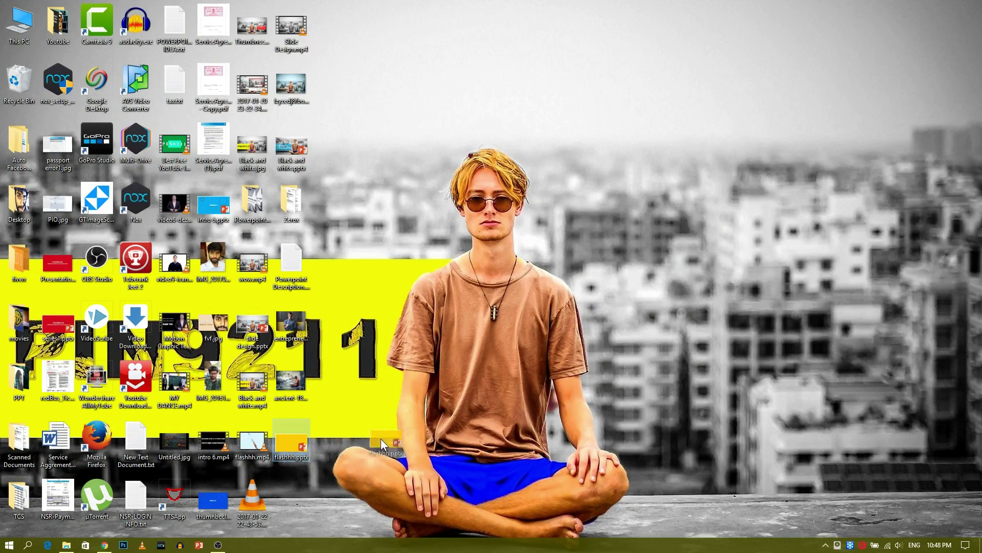
- Move flashhh.pptx onto the desktop wallpaper and open it in PowerPoint
left_click_drag(290, 449, 487, 392)
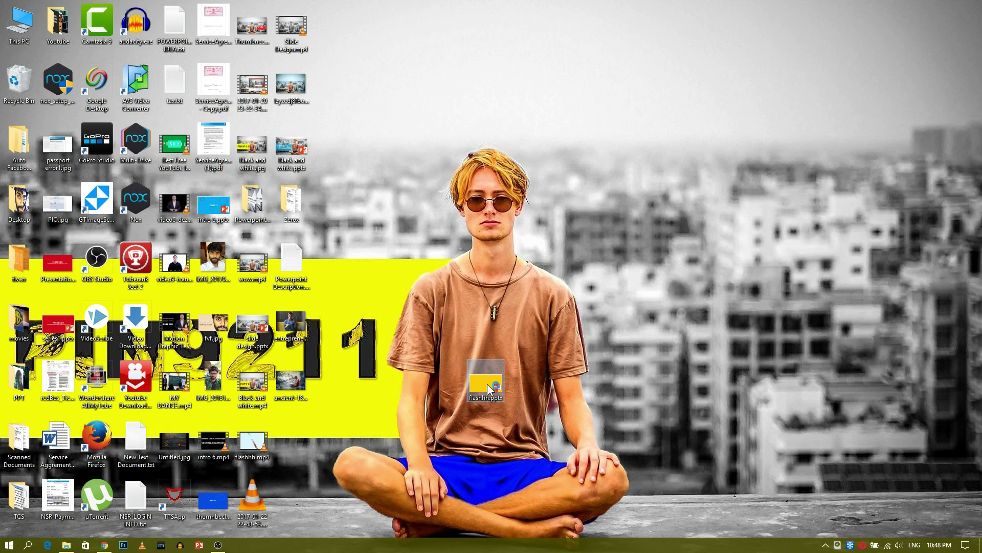
double_click(488, 385)
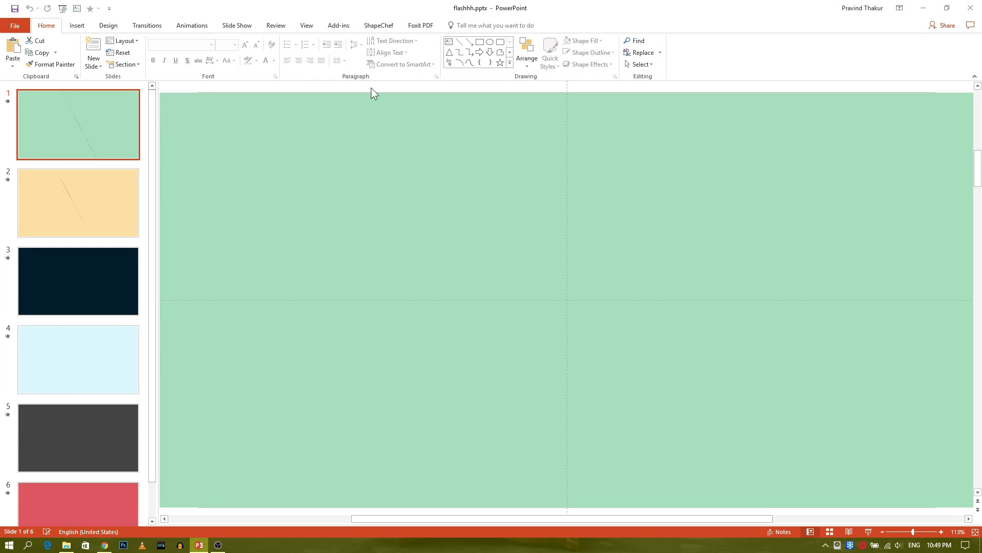
- Select Picture 7 in the Selection Pane and zoom out to show the whole slide
left_click(644, 64)
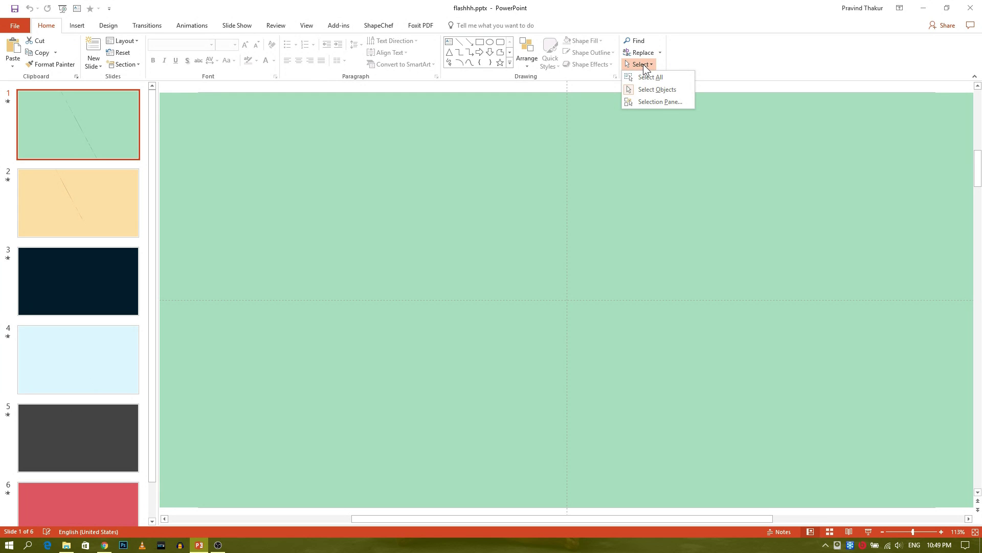
left_click(650, 103)
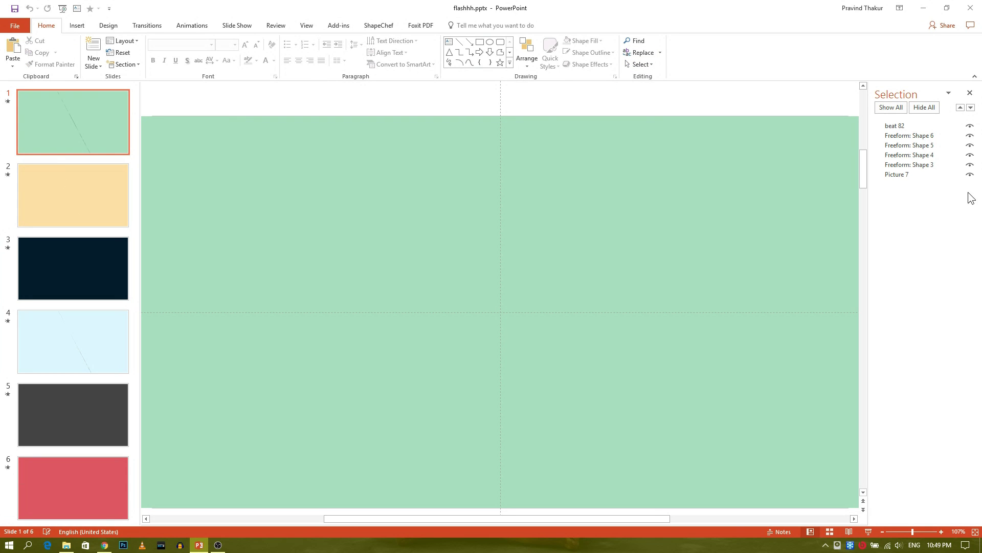
left_click(902, 175)
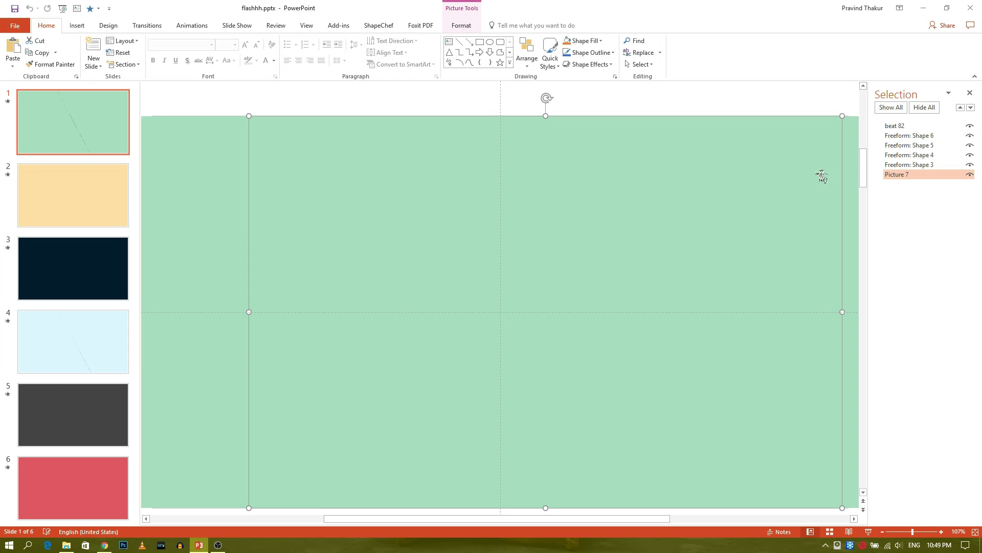
left_click(914, 530)
left_click_drag(913, 530, 898, 530)
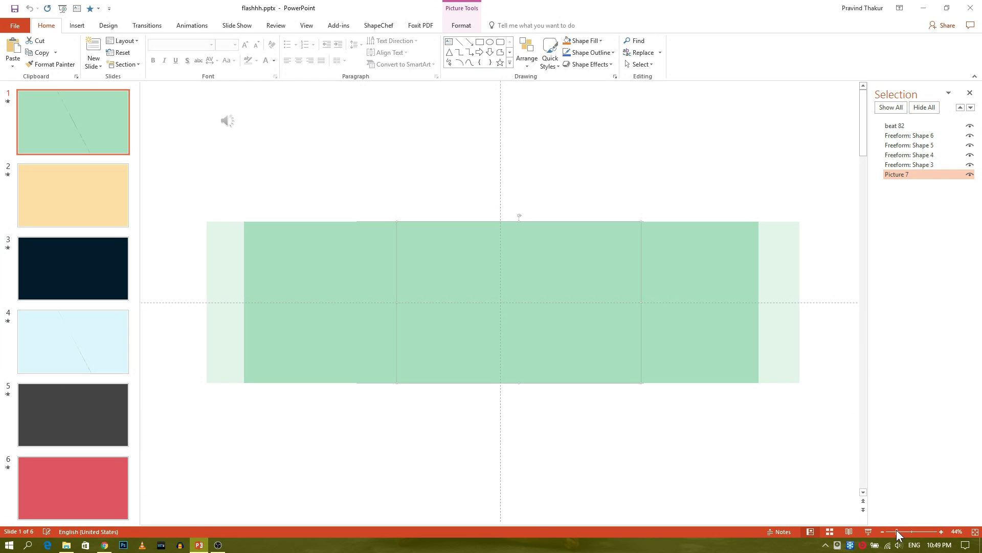
left_click(909, 166)
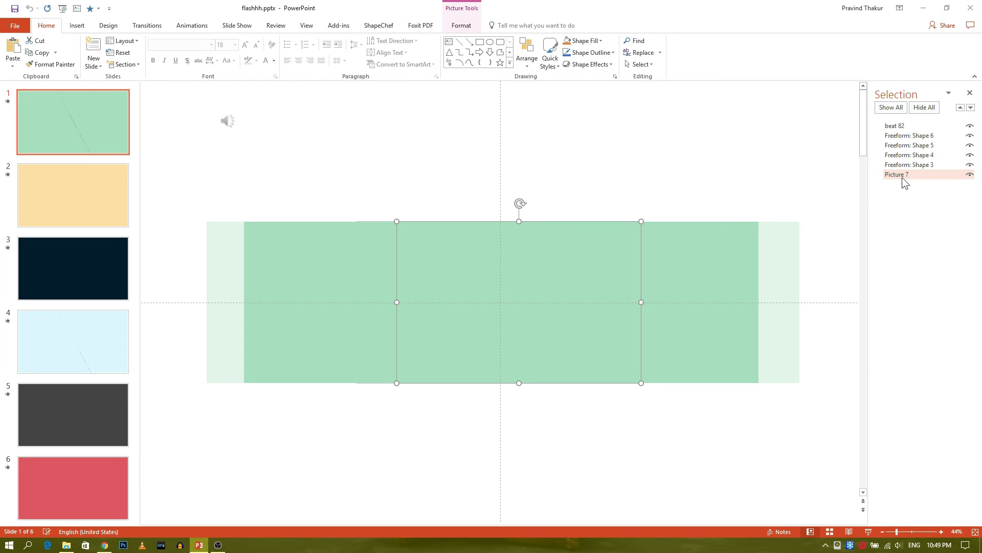
- Swap Picture 7 for ancient-1807518_1920.jpg from the Desktop, then deselect it
right_click(553, 221)
mouse_move(591, 280)
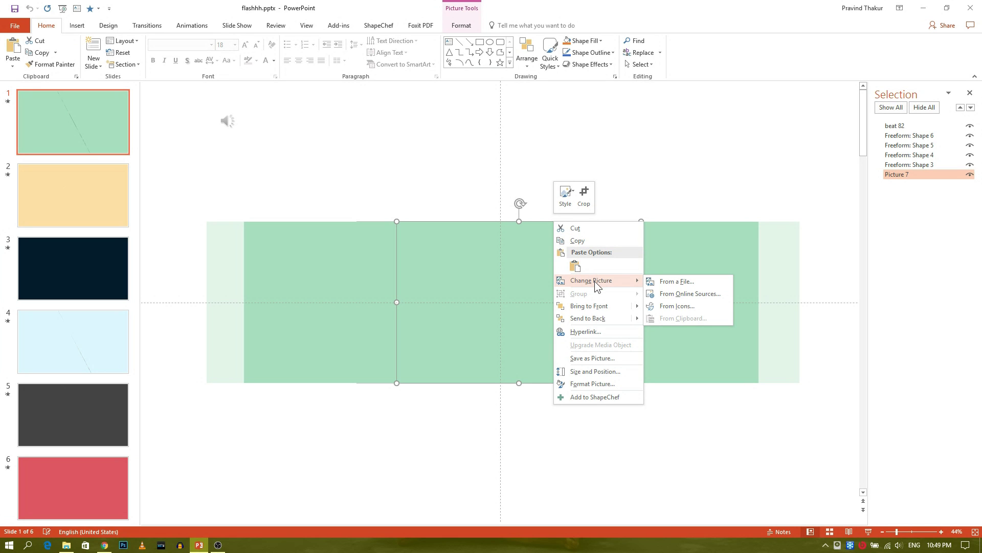
left_click(667, 281)
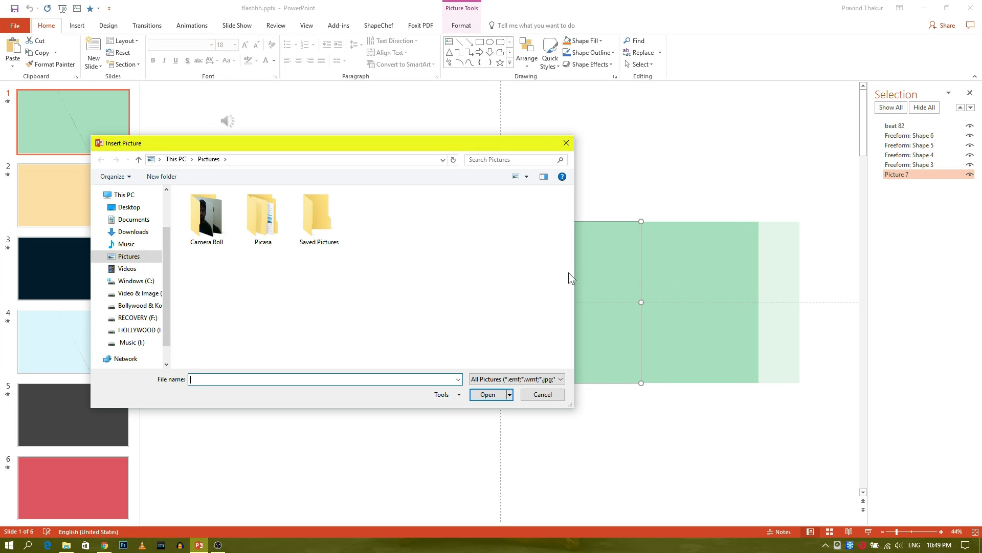
left_click(129, 207)
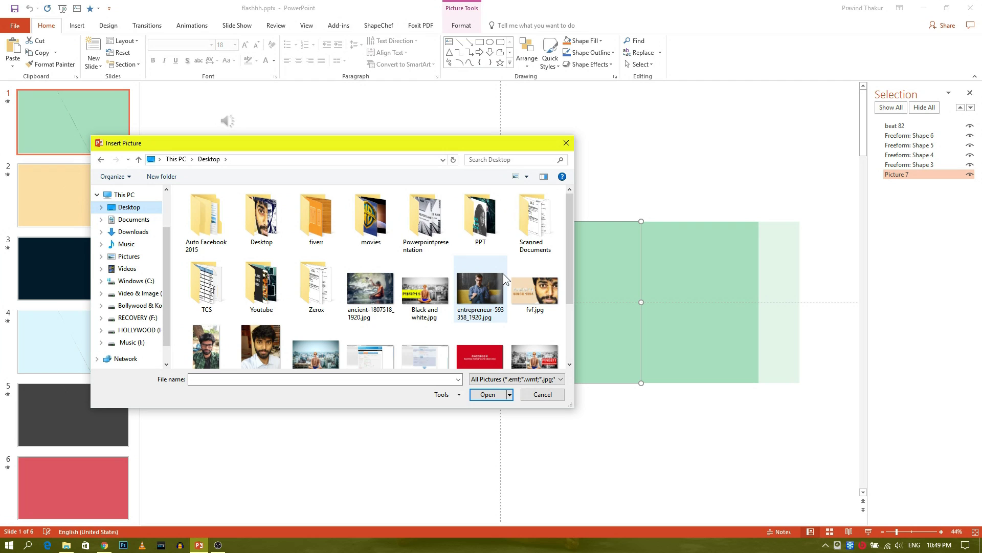
scroll(496, 281, "down", 1)
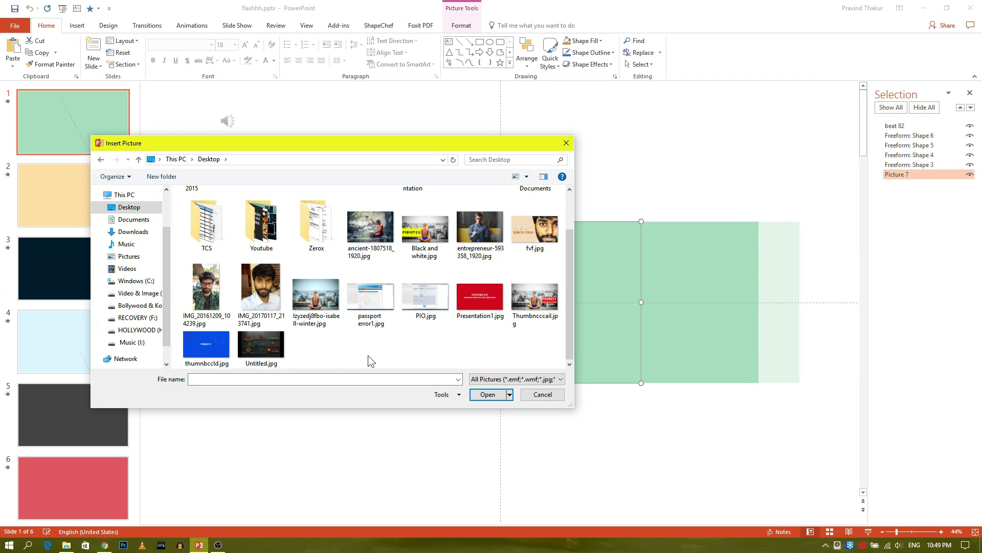
left_click(366, 244)
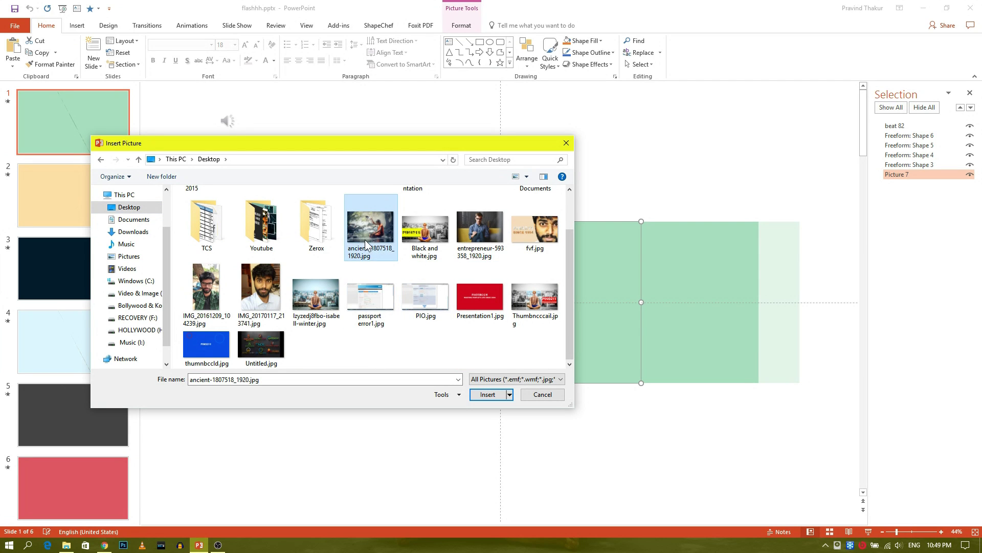
left_click(484, 394)
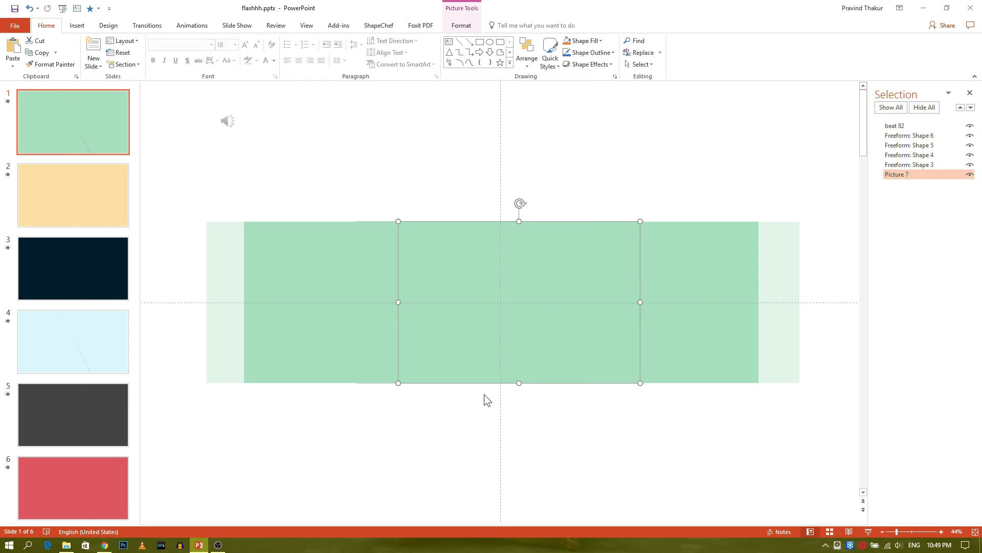
left_click(306, 436)
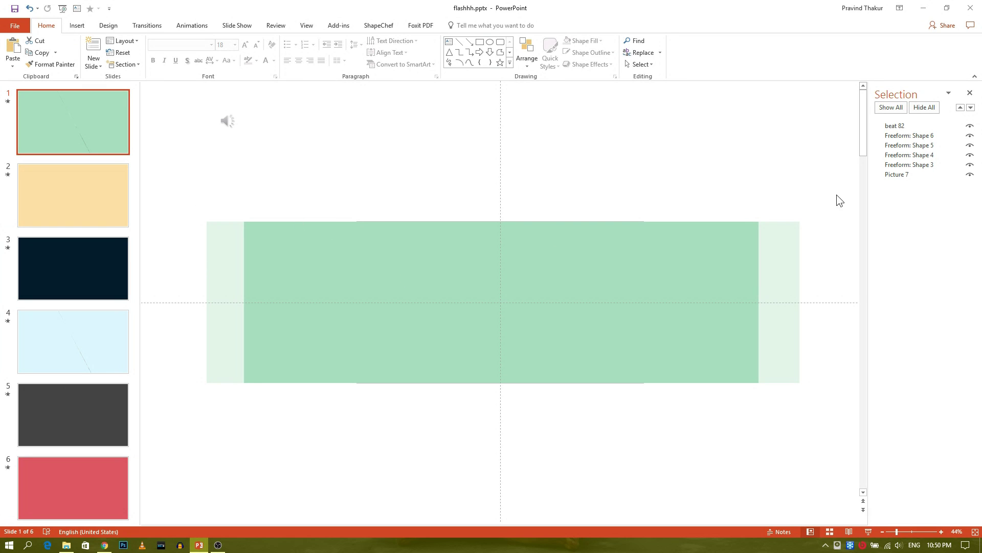
- Select the four green freeform shapes, nudge them slightly right, then deselect them
left_click(908, 166)
left_click(907, 156, "ctrl")
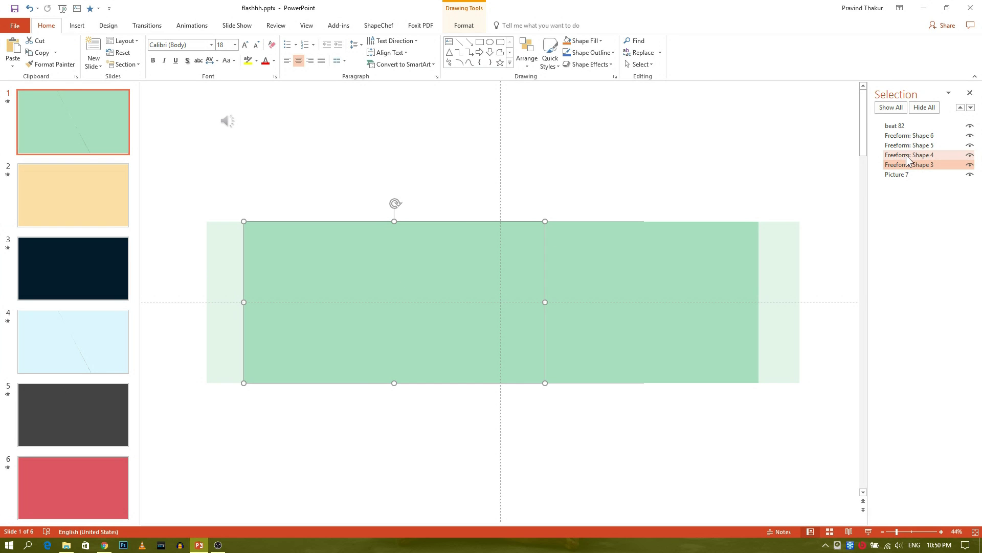
left_click(907, 146, "ctrl")
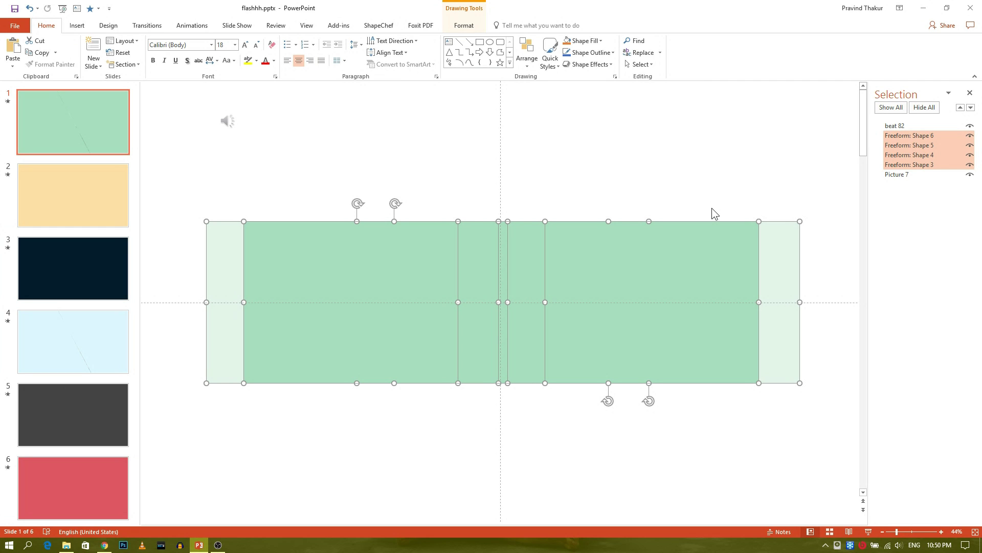
key("Right")
key("Right")
key("Right")
key("Right")
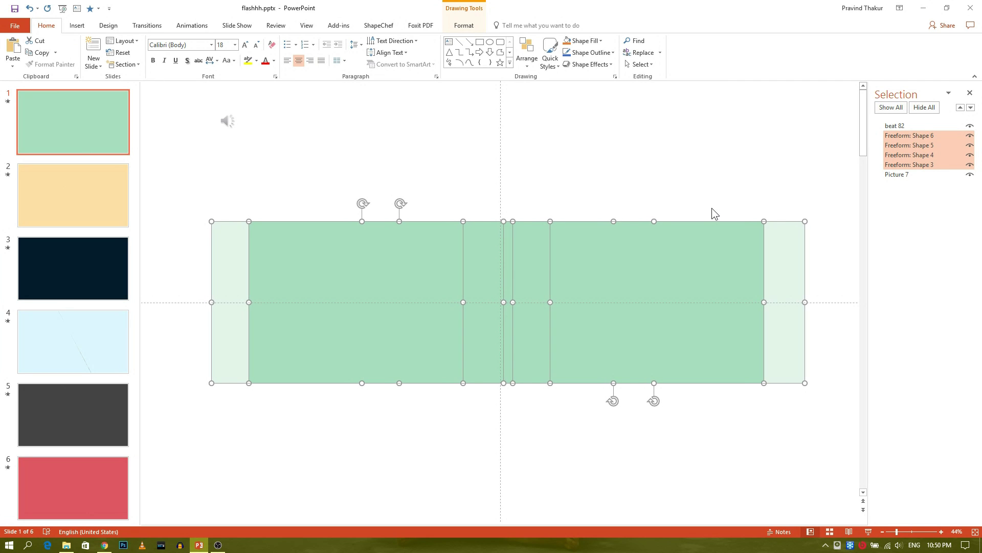
key("Right")
key("Right")
key("Right")
key("Right")
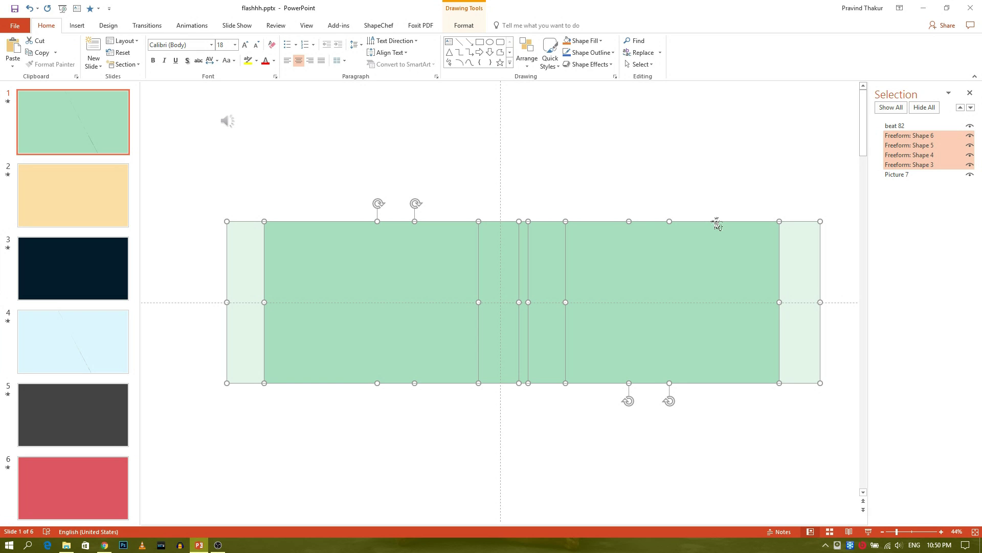
key("Right")
key("Right")
key("Right")
key("Right")
key("Right")
key("Right")
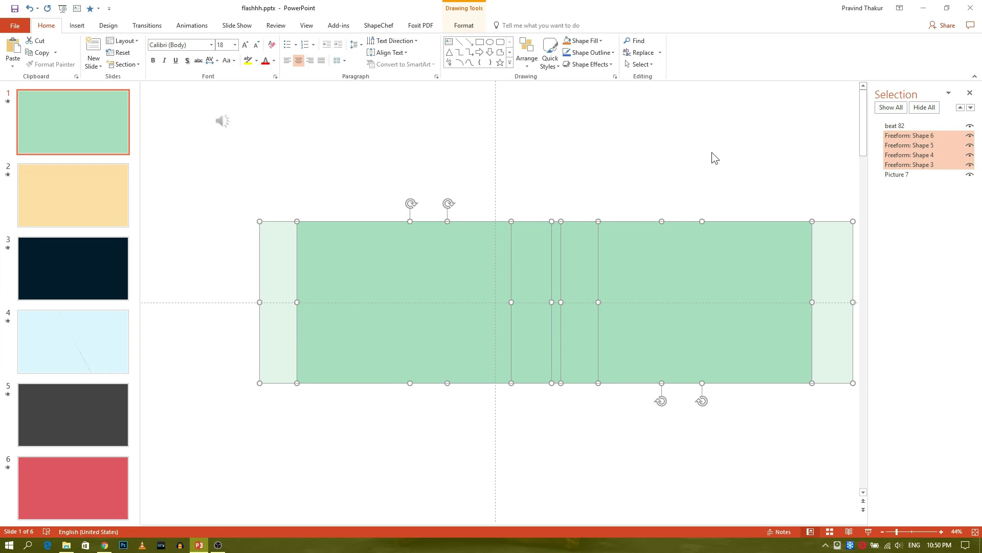
left_click(777, 154)
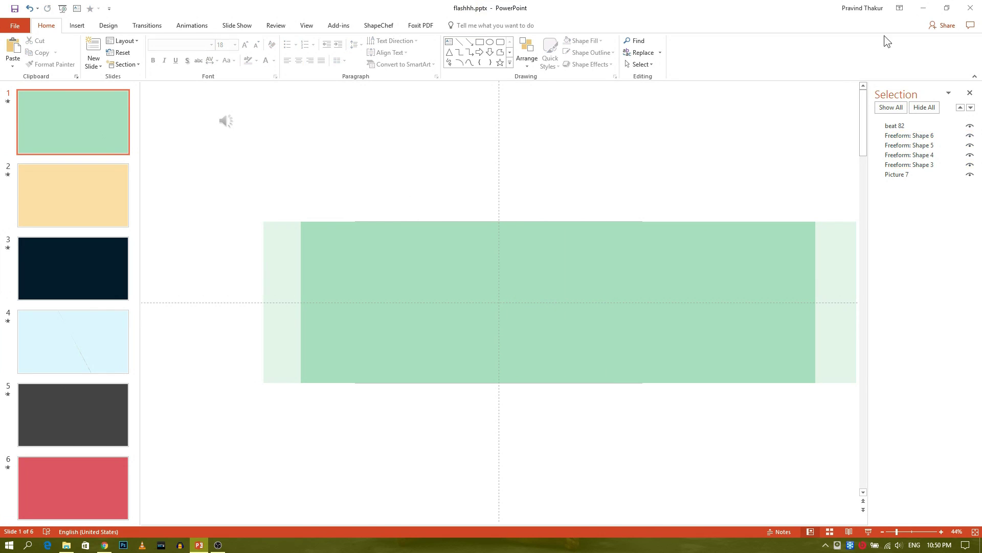
- Drag the riverside boy photo from the desktop onto slide 1, placed at upper left
left_click(925, 9)
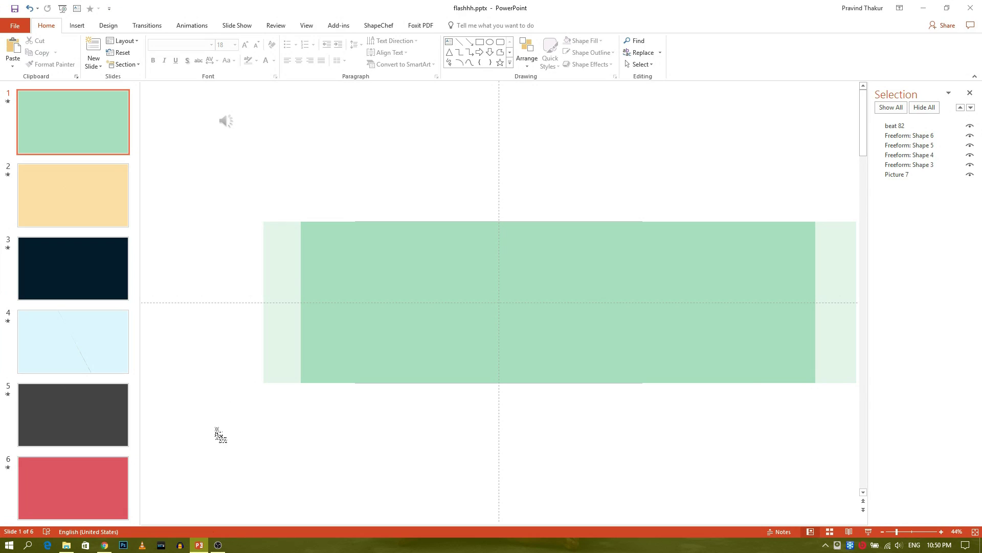
left_click_drag(202, 516, 338, 171)
left_click_drag(489, 290, 379, 126)
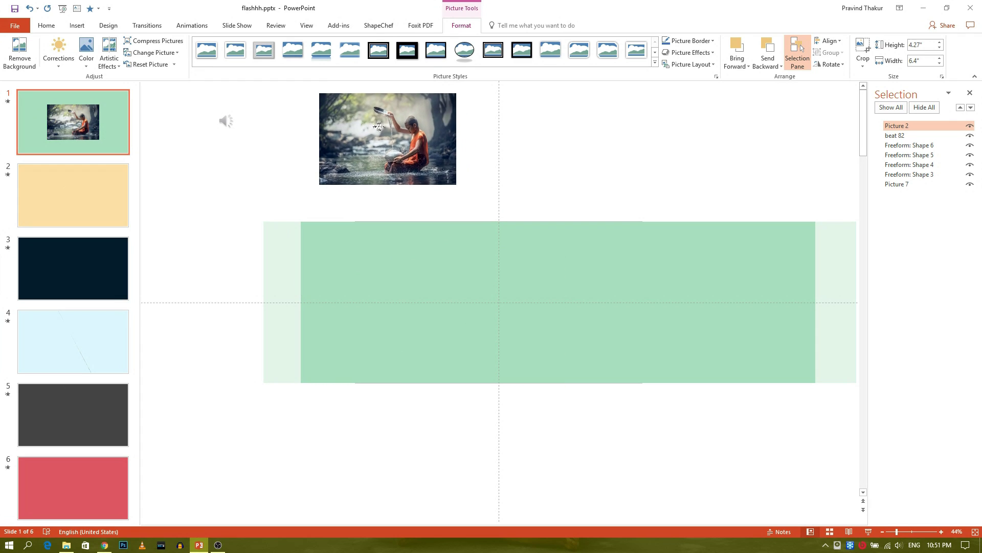
left_click(605, 158)
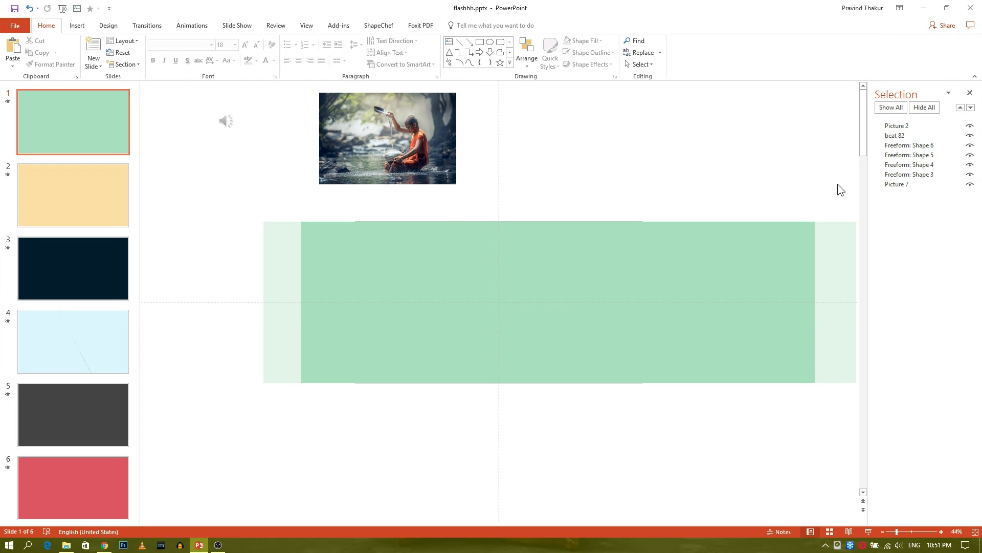
- Fill Freeform Shapes 3–6 with the photo's orange robe colour using the eyedropper
left_click(928, 176)
left_click(918, 155, "ctrl")
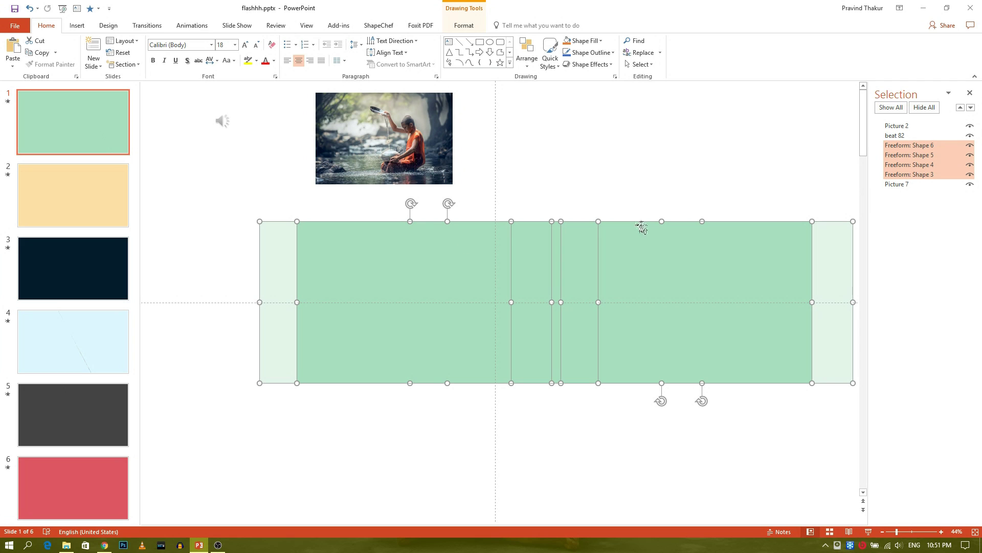
left_click(464, 31)
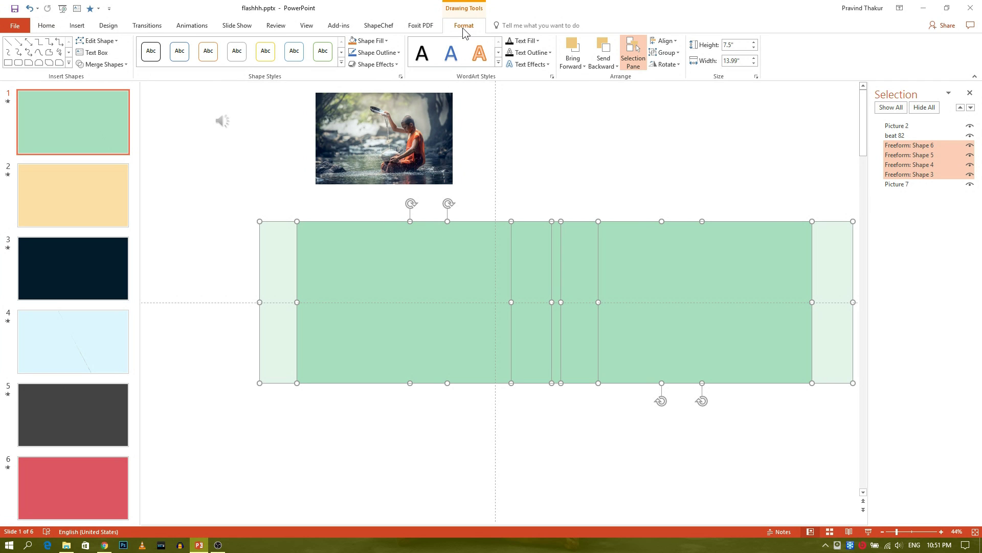
left_click(377, 44)
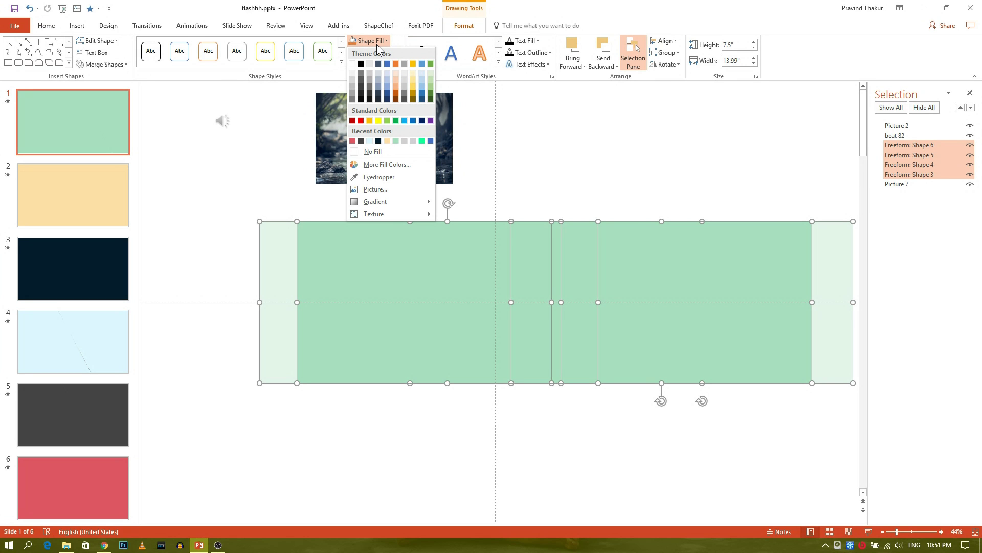
left_click(379, 178)
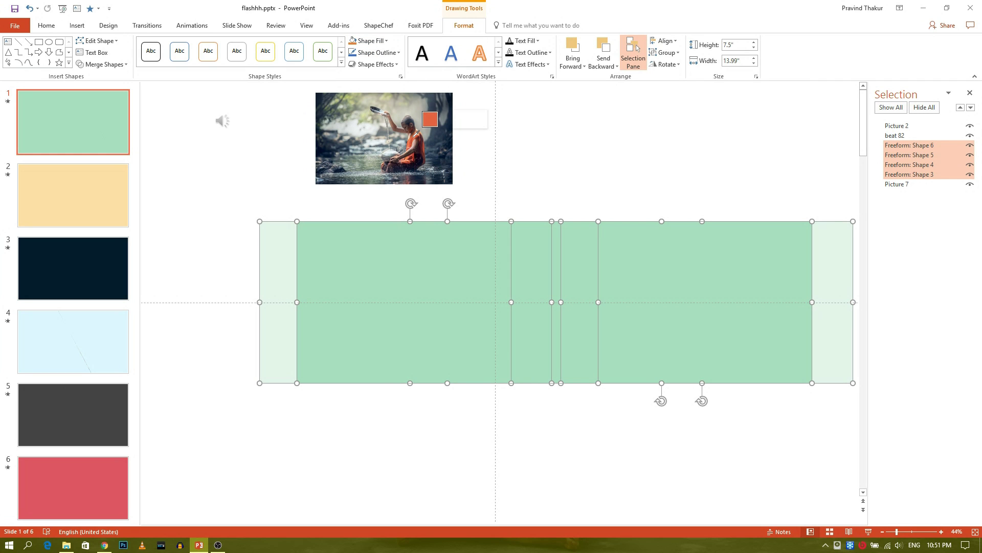
left_click(419, 131)
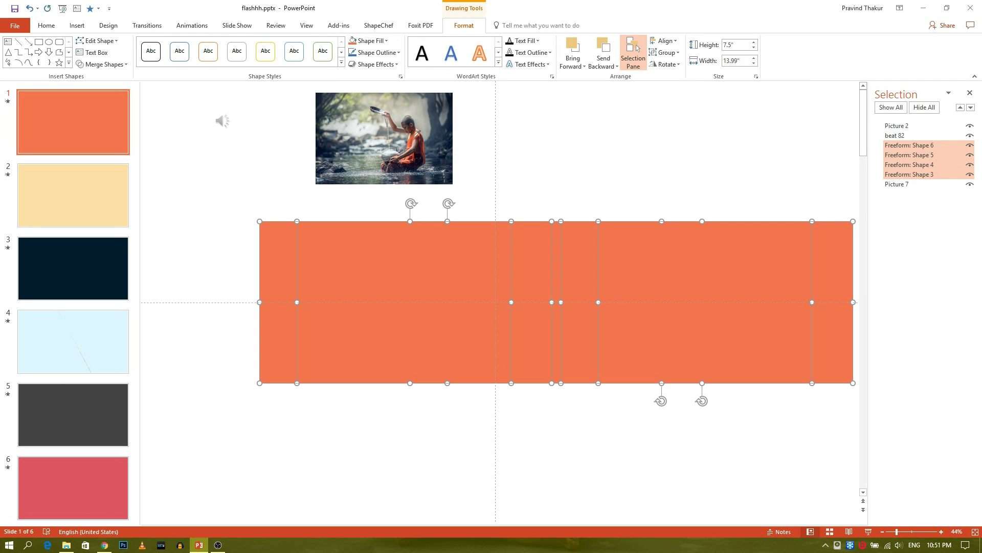
left_click(644, 169)
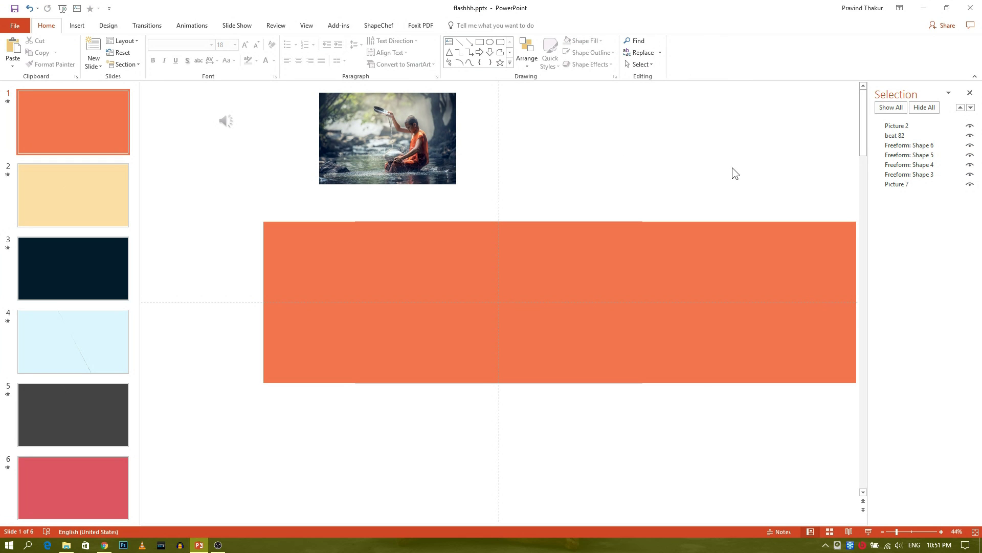
- Set 70% fill transparency on Freeform Shapes 5 and 6, then select the photo
left_click(905, 145)
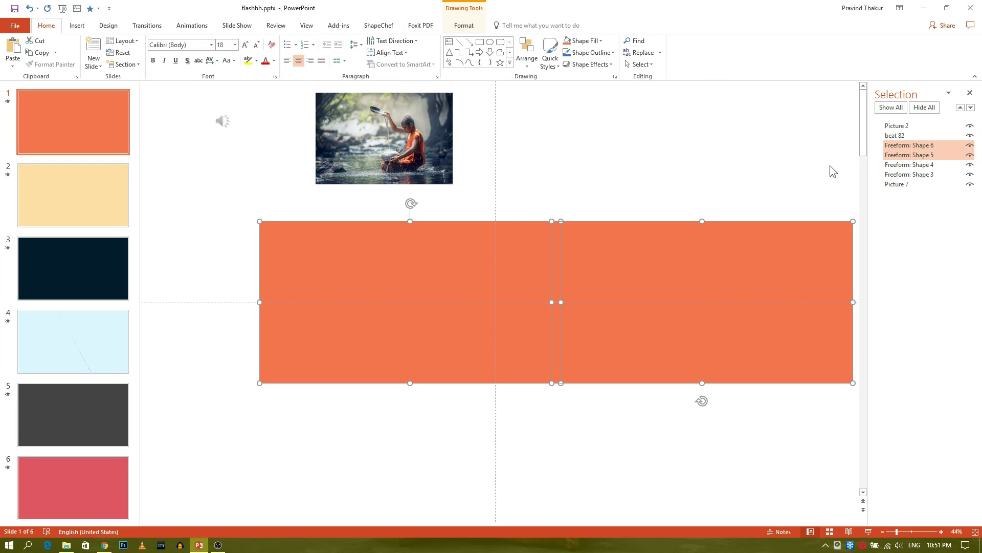
right_click(371, 223)
left_click(402, 359)
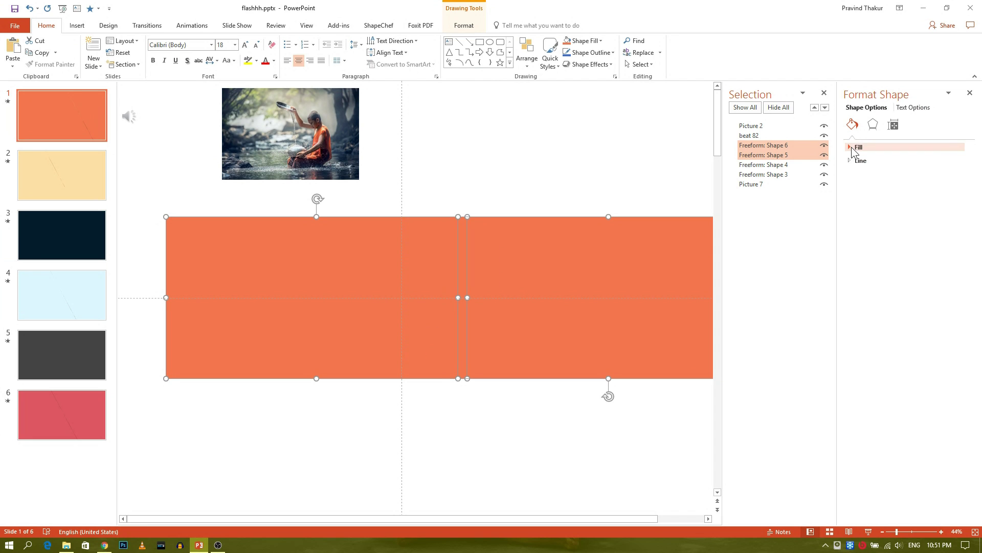
left_click(852, 148)
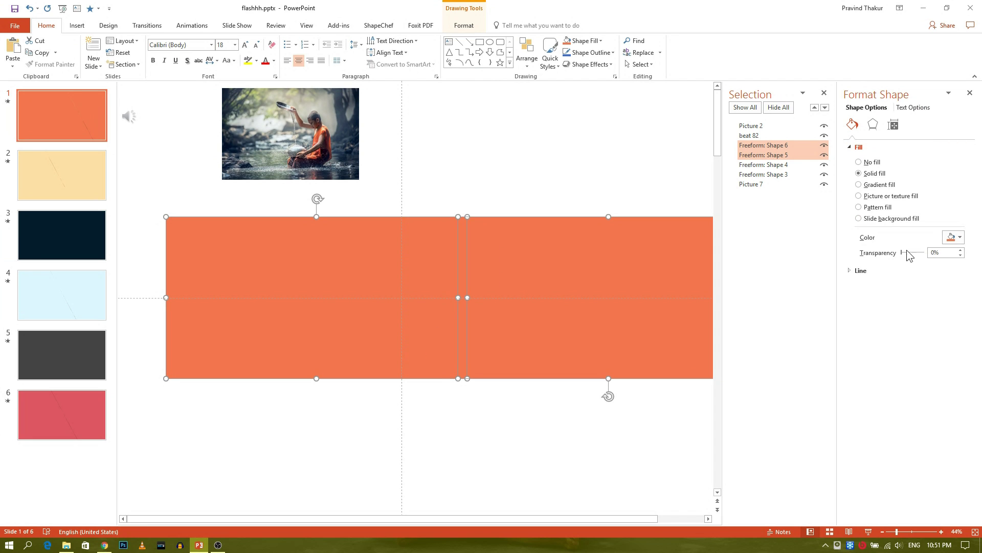
left_click_drag(902, 256, 915, 258)
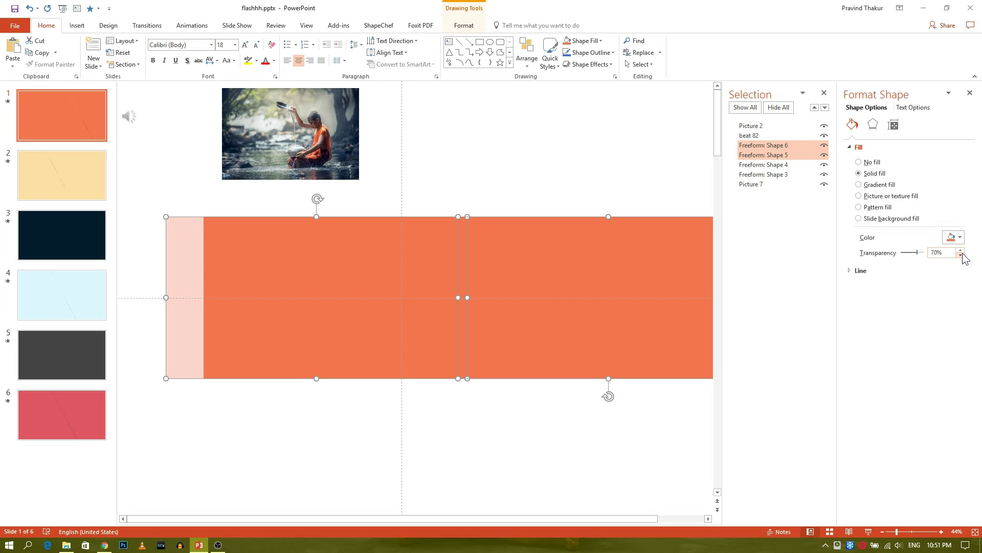
left_click(604, 162)
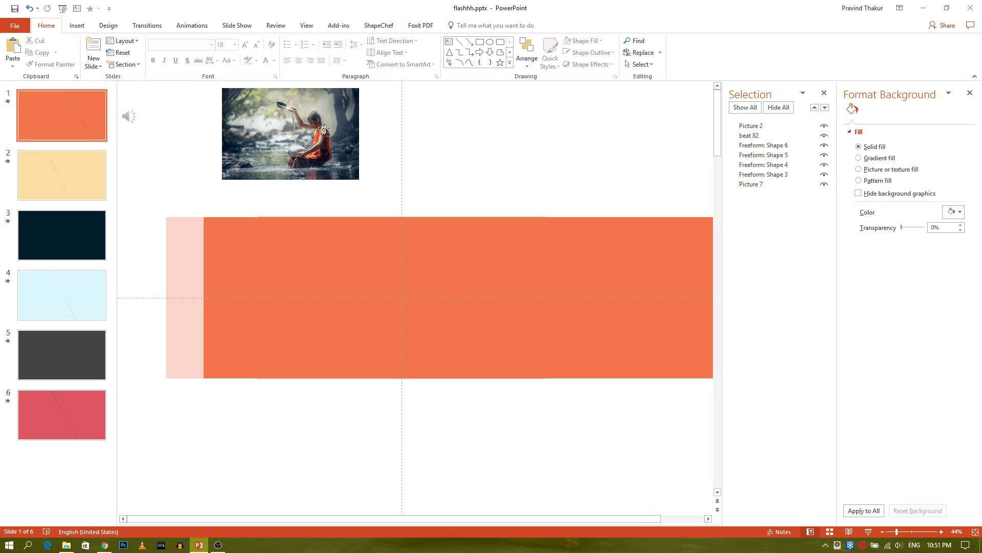
left_click(293, 131)
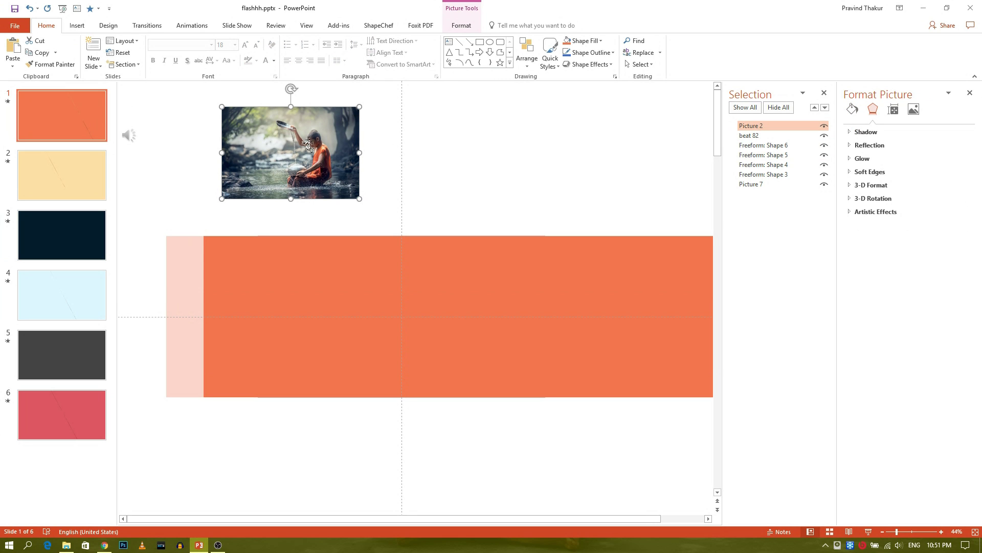
- Delete the photo from slide 1 and select slide 2's four overlay shapes
key("Delete")
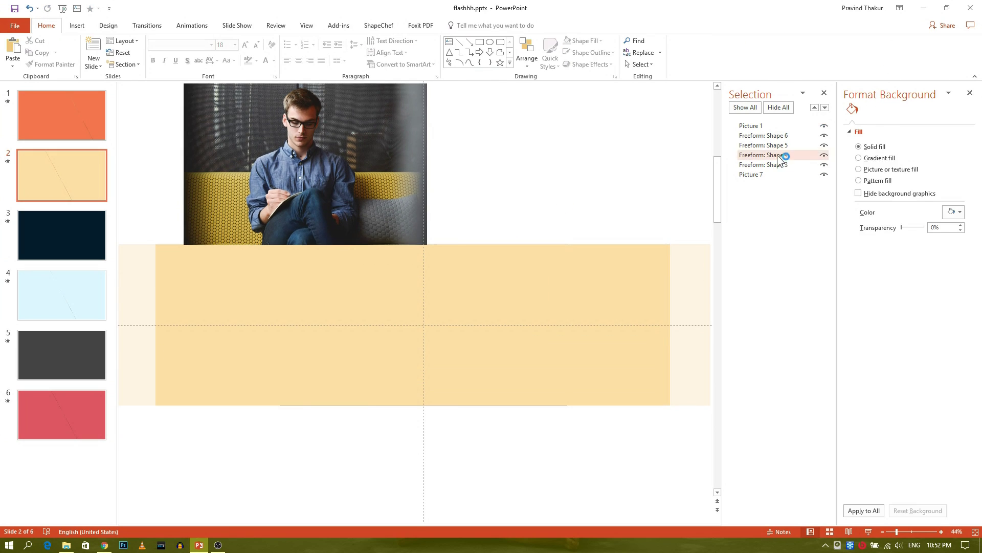
left_click(763, 135)
left_click(760, 165, "shift")
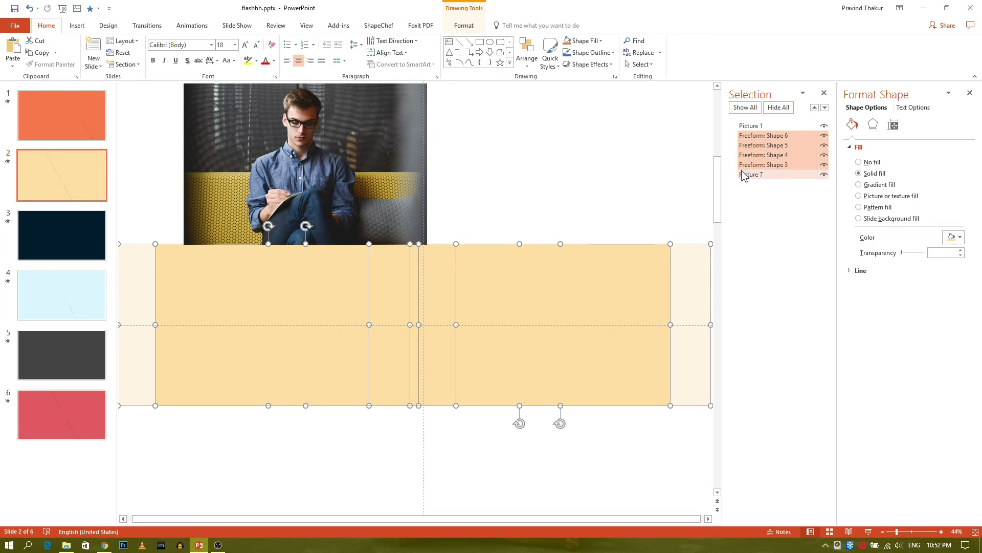